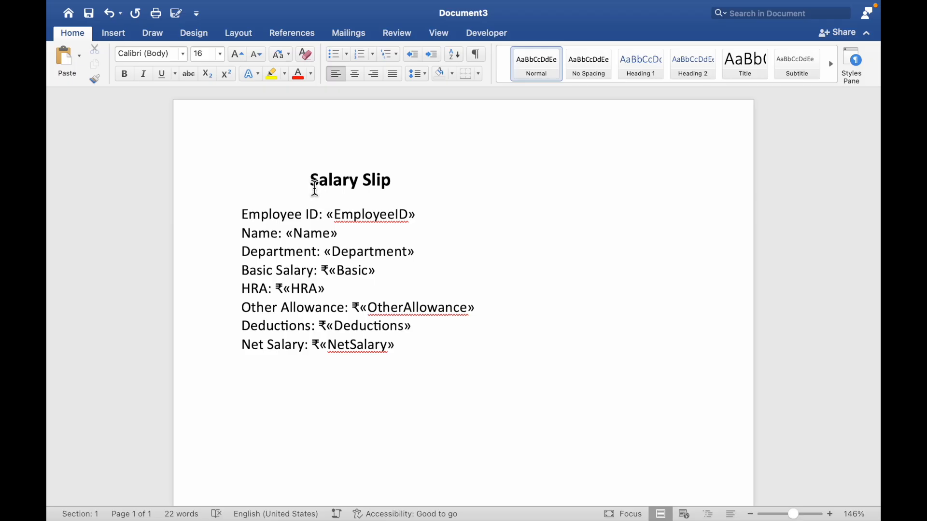
# Review the fields of the Salary Slip template, and switch to the Employee Detail 01 workbook in Excel
pyautogui.moveTo(315, 186); pyautogui.dragTo(419, 348)
pyautogui.click(449, 252)
pyautogui.hotkey('ctrl', 'Left')
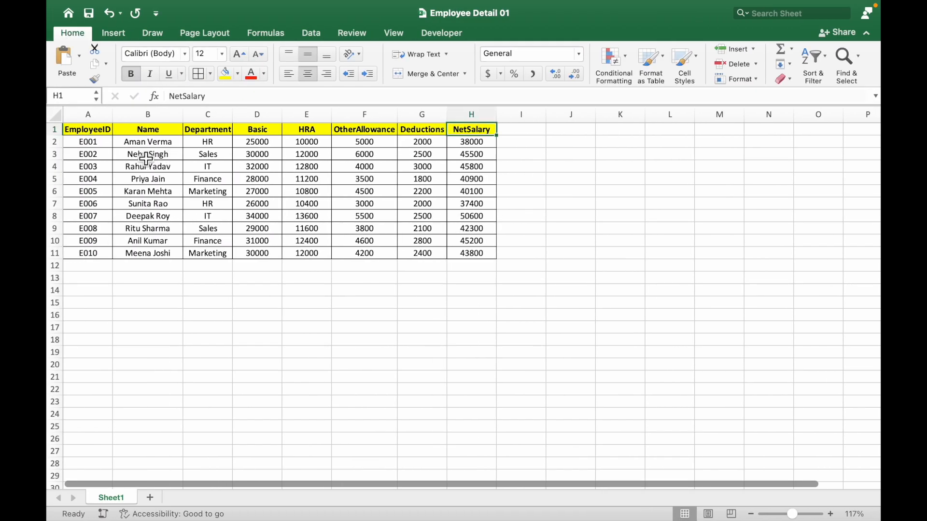
# Examine the employee table column by column, from EmployeeID through Name, Department and the pay components to NetSalary
pyautogui.moveTo(91, 130); pyautogui.dragTo(462, 257)
pyautogui.click(368, 241)
pyautogui.click(85, 134)
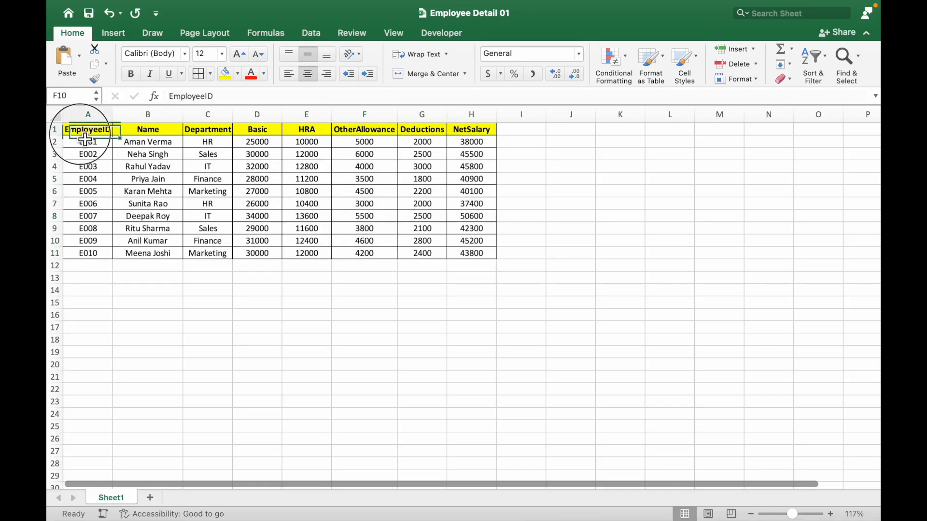
pyautogui.moveTo(84, 135); pyautogui.dragTo(109, 226)
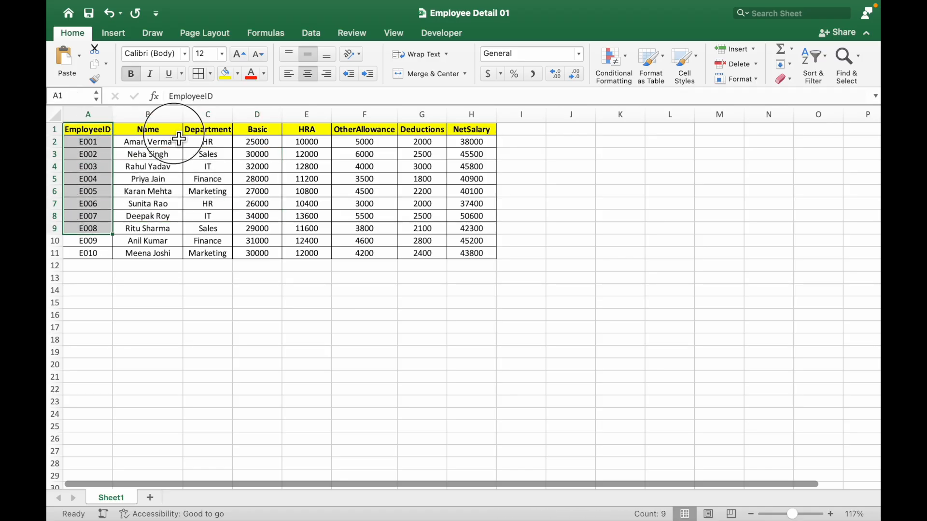
pyautogui.moveTo(174, 132); pyautogui.dragTo(179, 245)
pyautogui.moveTo(228, 130); pyautogui.dragTo(228, 303)
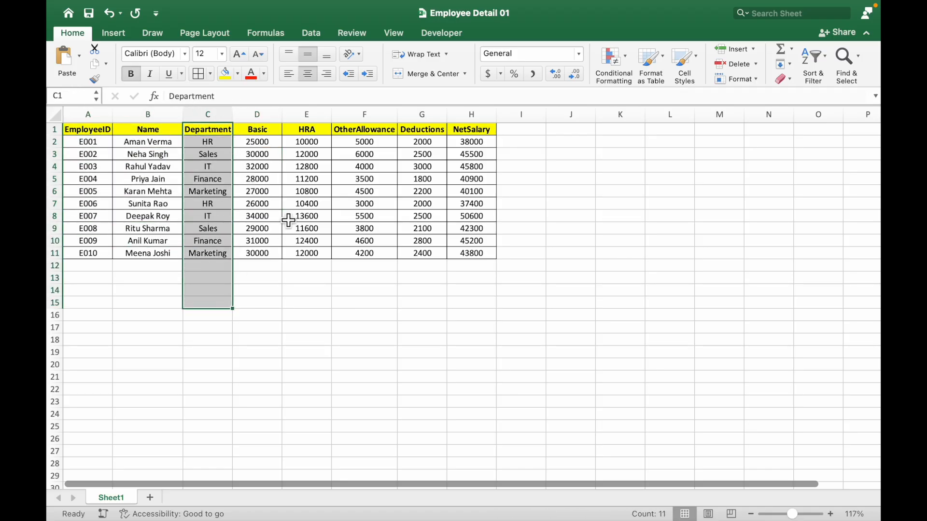
pyautogui.moveTo(265, 130); pyautogui.dragTo(261, 250)
pyautogui.moveTo(307, 130); pyautogui.dragTo(308, 253)
pyautogui.moveTo(366, 130); pyautogui.dragTo(386, 267)
pyautogui.moveTo(454, 130); pyautogui.dragTo(444, 227)
pyautogui.click(472, 244)
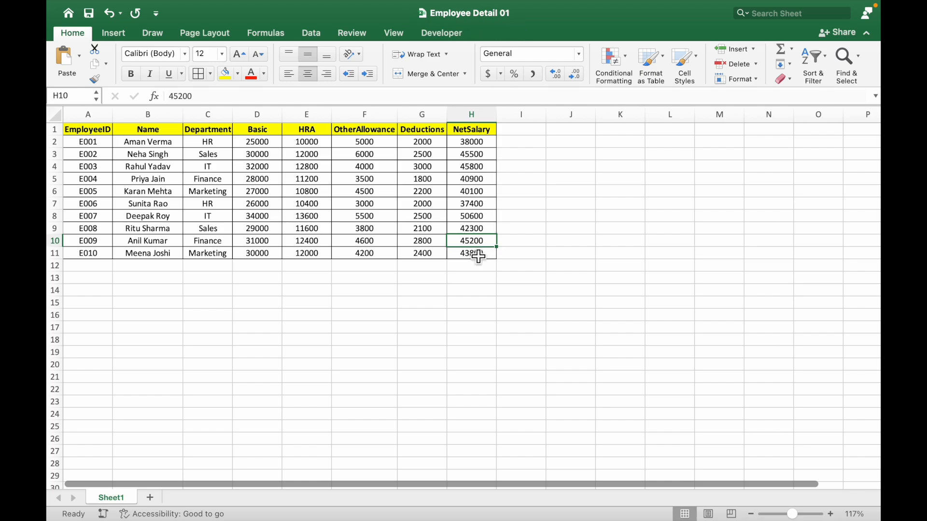
# Switch back to the Salary Slip document in Word and start a mail merge of the Letters type
pyautogui.press('super+Tab')
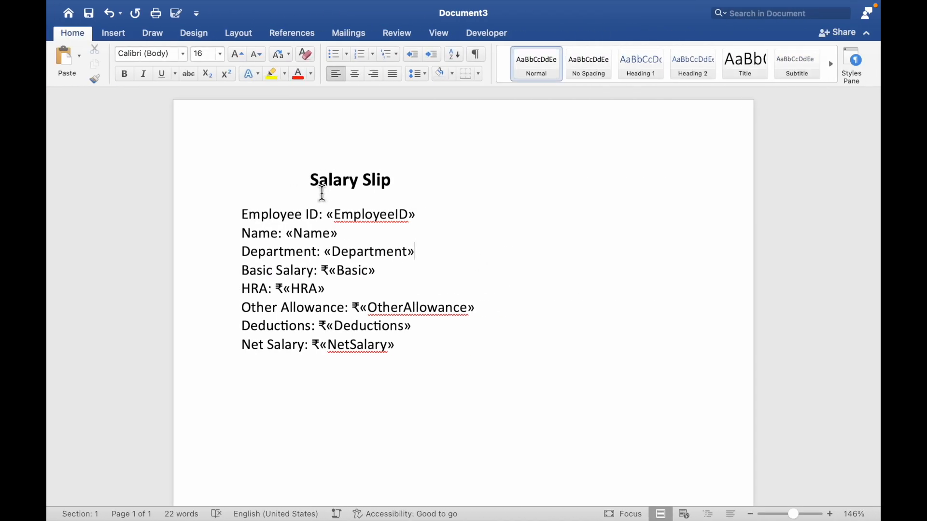
pyautogui.click(358, 41)
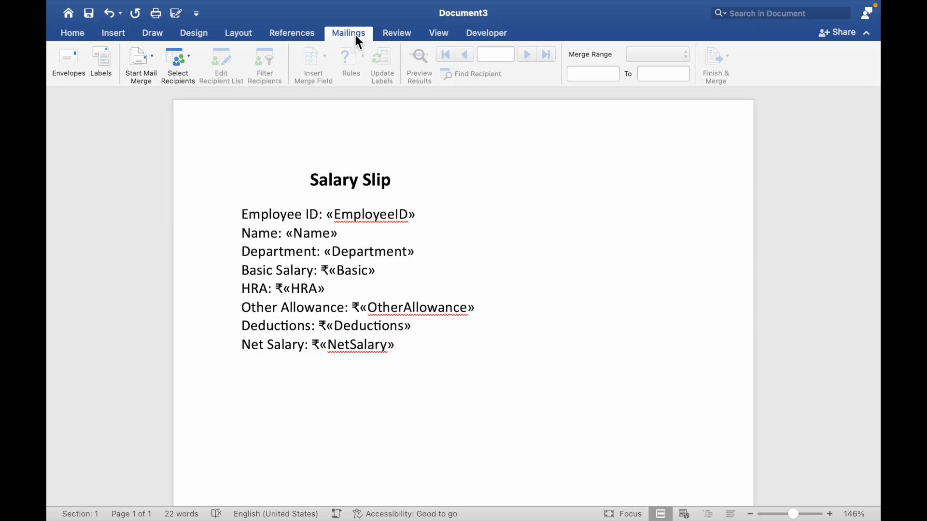
pyautogui.click(149, 60)
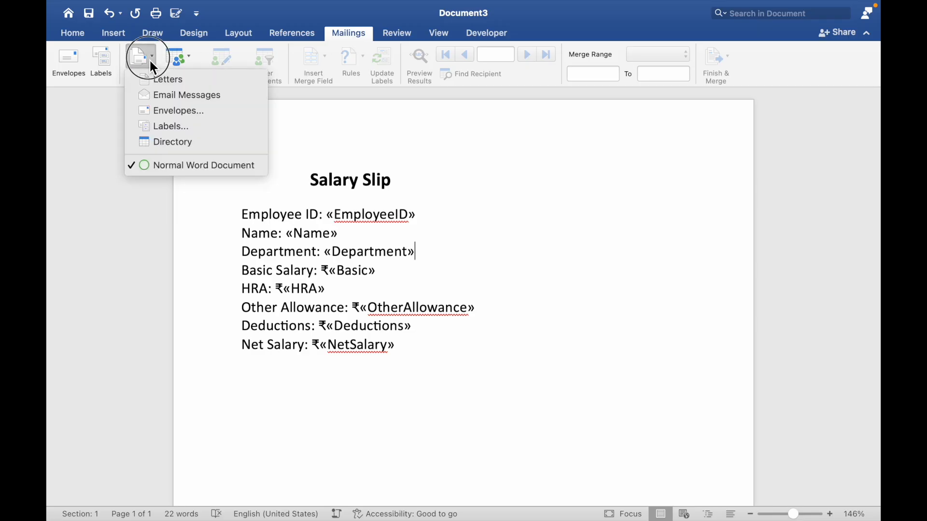
pyautogui.click(172, 83)
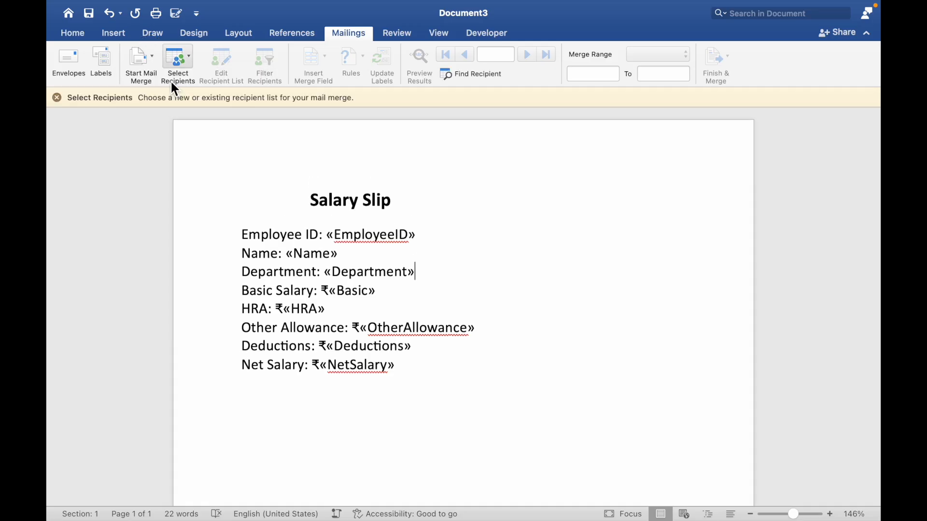
pyautogui.click(154, 65)
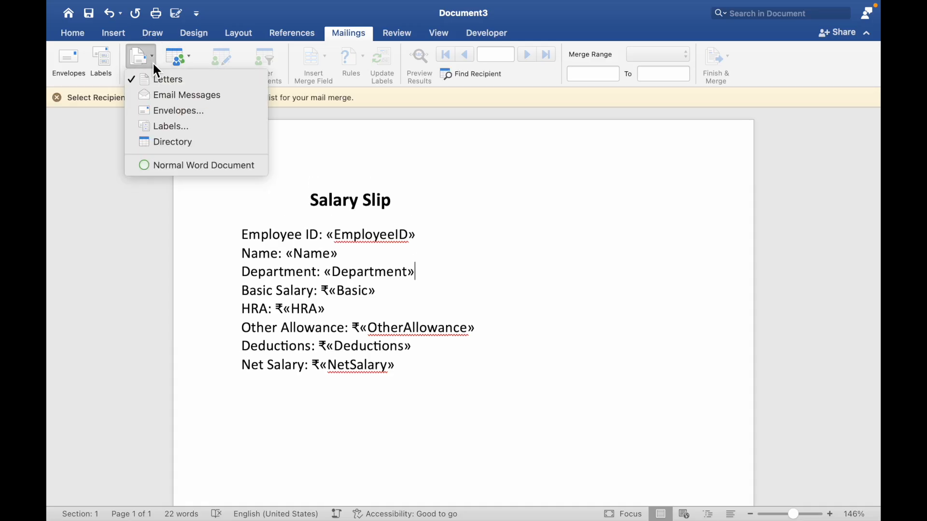
pyautogui.click(196, 83)
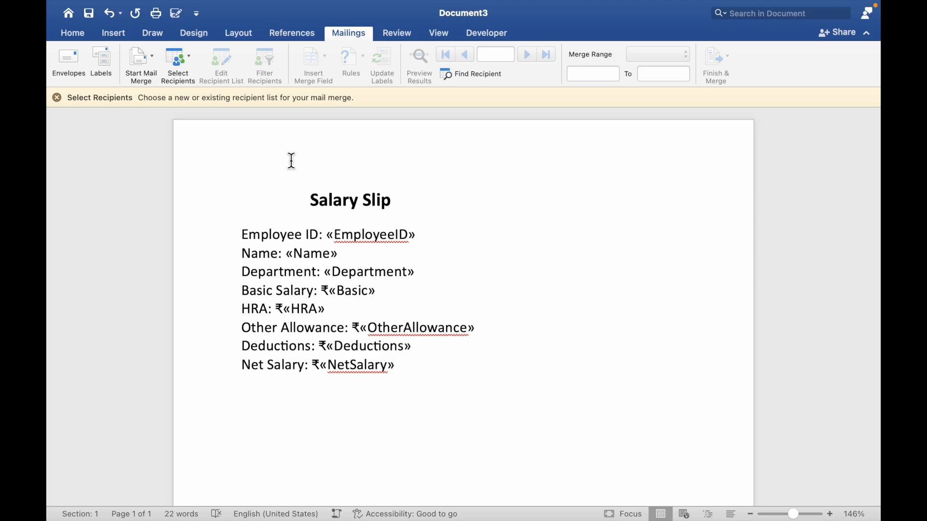
# Attach the existing list Employee Detail 01.xlsx from the Desktop as merge recipients, allowing the file conversion and using the entire Sheet1
pyautogui.click(192, 62)
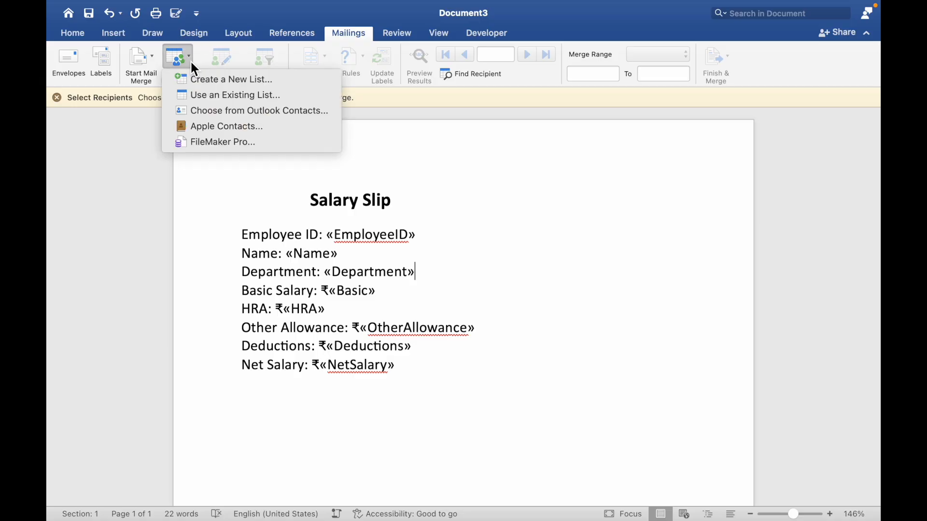
pyautogui.click(236, 100)
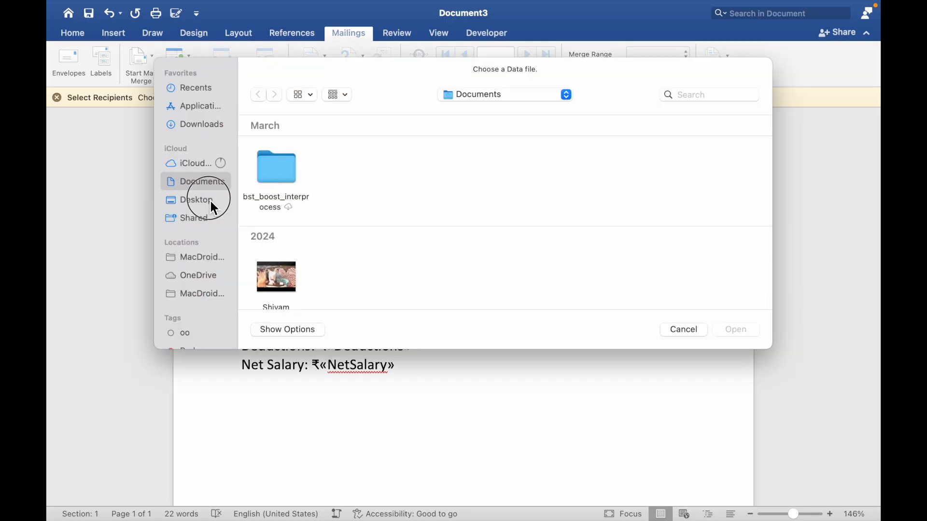
pyautogui.click(209, 200)
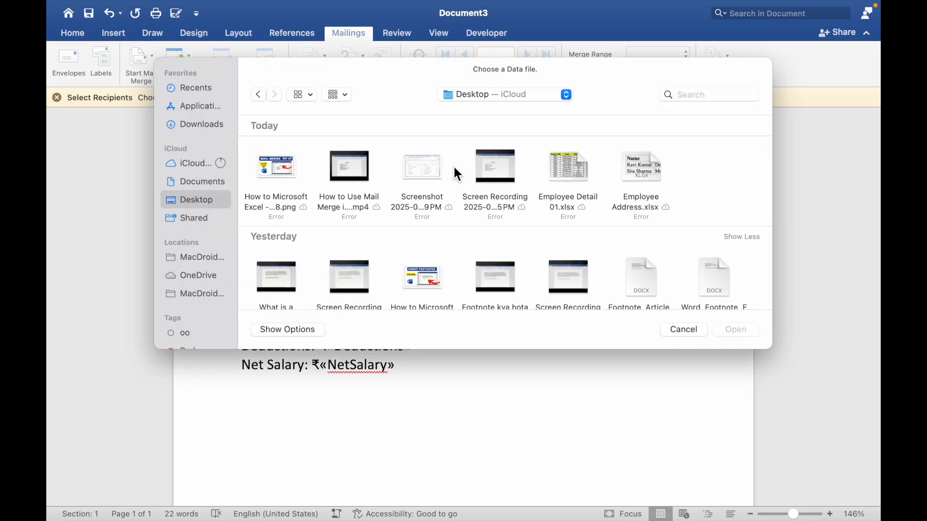
pyautogui.click(575, 175)
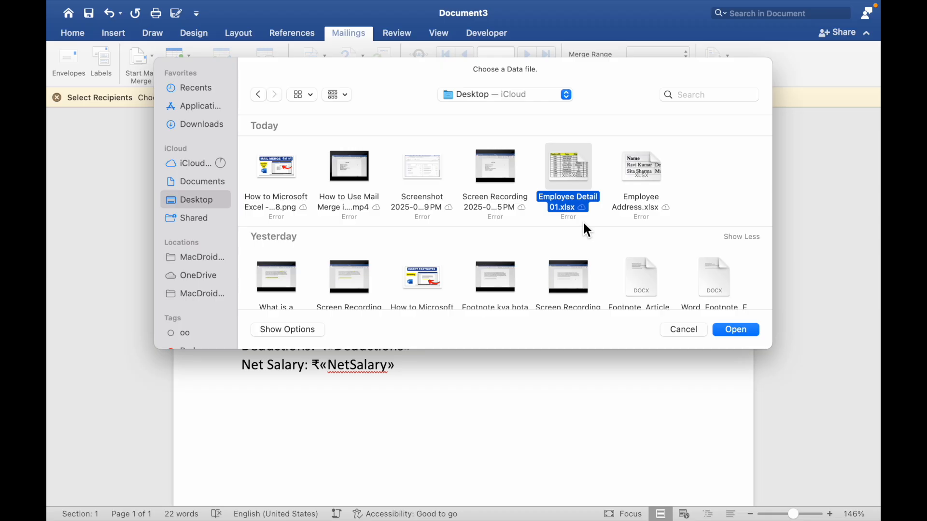
pyautogui.press('Return')
pyautogui.click(749, 333)
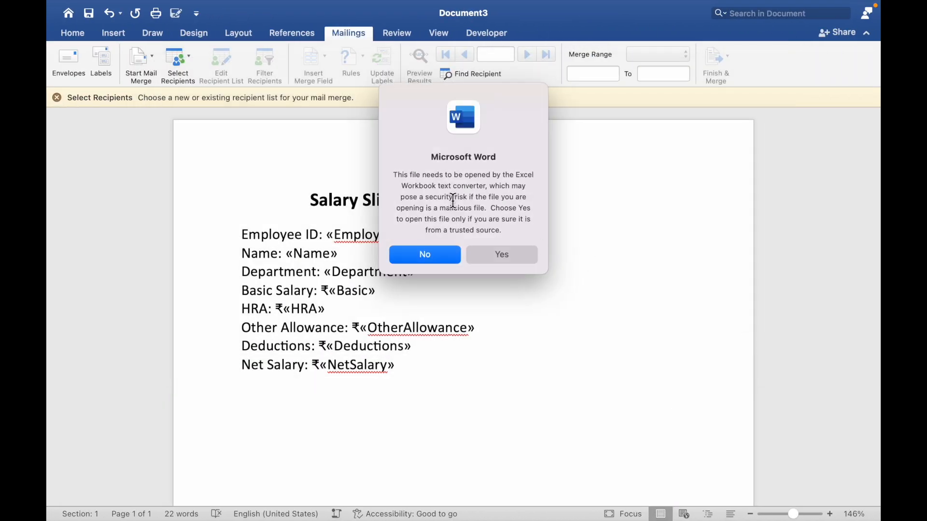
pyautogui.click(512, 260)
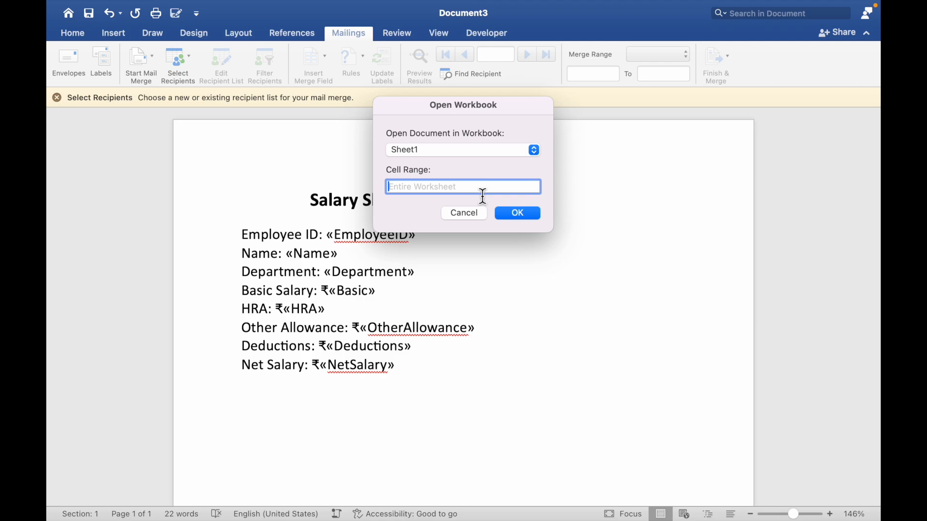
pyautogui.click(523, 216)
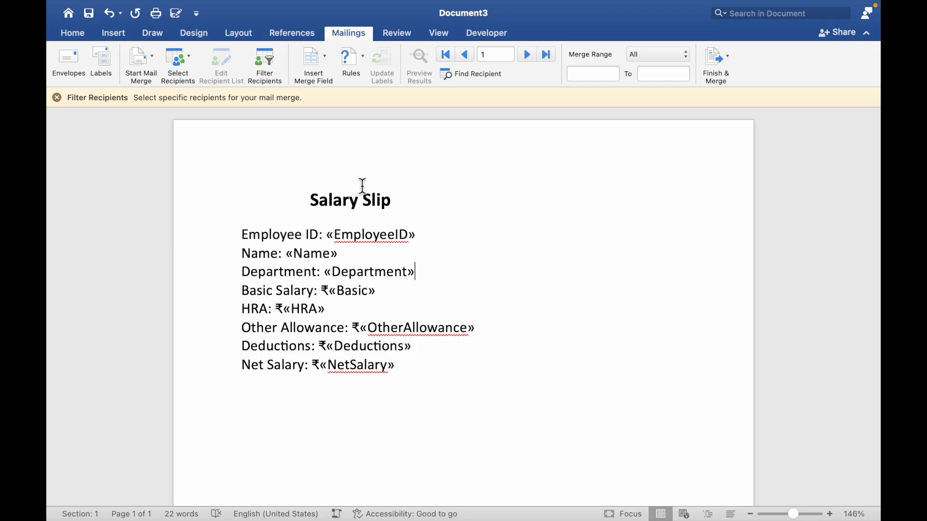
# Replace the placeholder text after "Employee ID:" with the EmployeeID merge field
pyautogui.moveTo(420, 233); pyautogui.dragTo(334, 241)
pyautogui.press('BackSpace')
pyautogui.press('BackSpace')
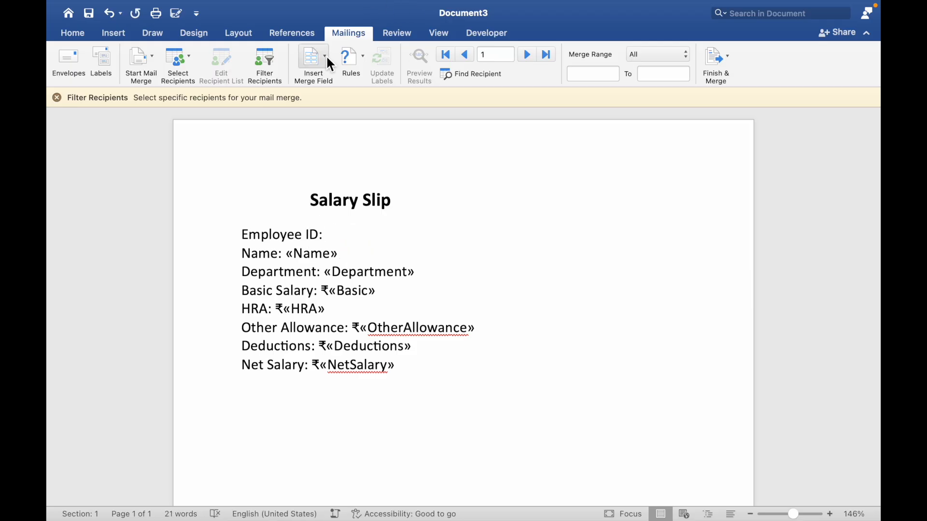
pyautogui.click(325, 57)
pyautogui.click(340, 82)
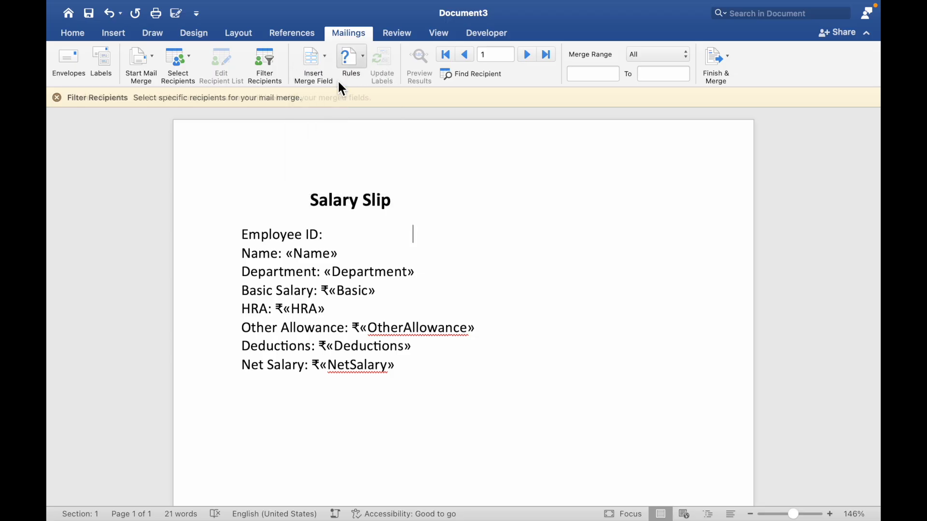
# Replace the placeholder text after "Name:" with the Name merge field
pyautogui.doubleClick(309, 256)
pyautogui.keyDown('shift'); pyautogui.click(284, 255); pyautogui.keyUp('shift')
pyautogui.press('BackSpace')
pyautogui.click(325, 65)
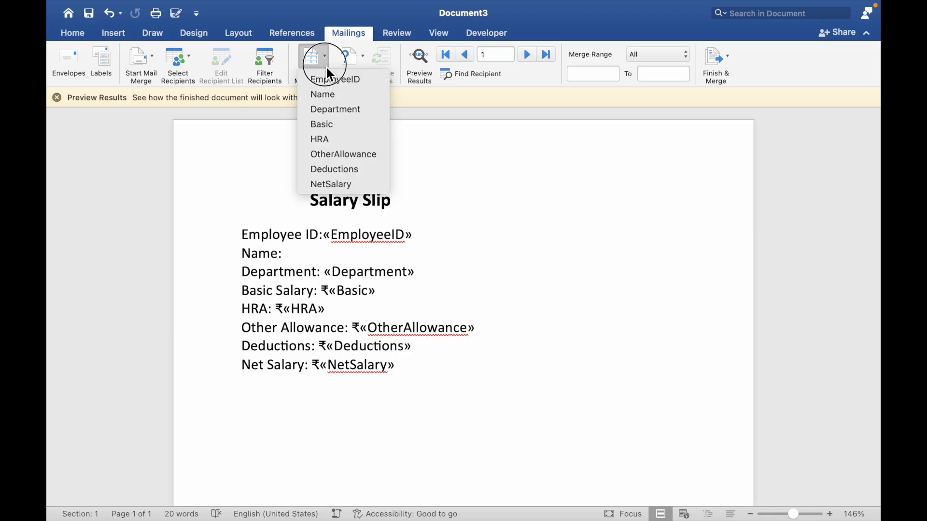
pyautogui.click(328, 100)
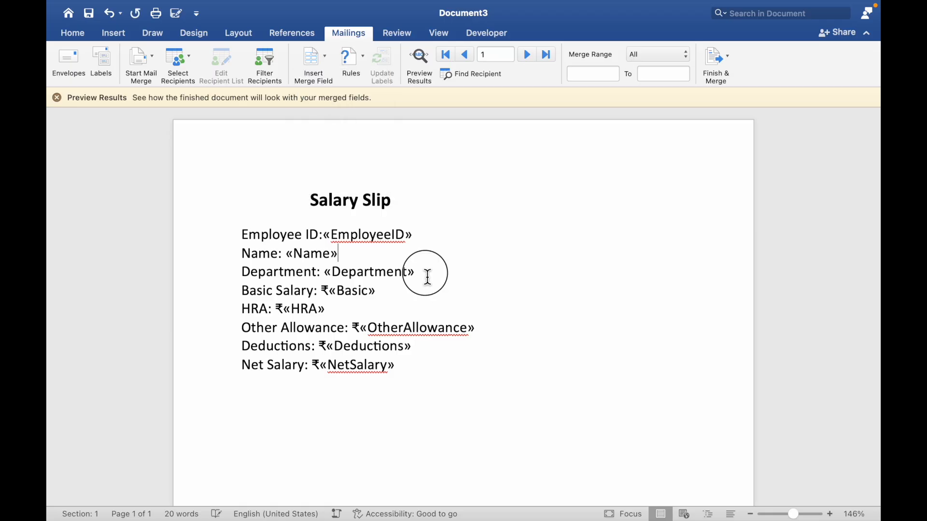
# Replace the placeholder text after "Department:" with the Department merge field
pyautogui.moveTo(426, 274); pyautogui.dragTo(327, 272)
pyautogui.press('BackSpace')
pyautogui.press('BackSpace')
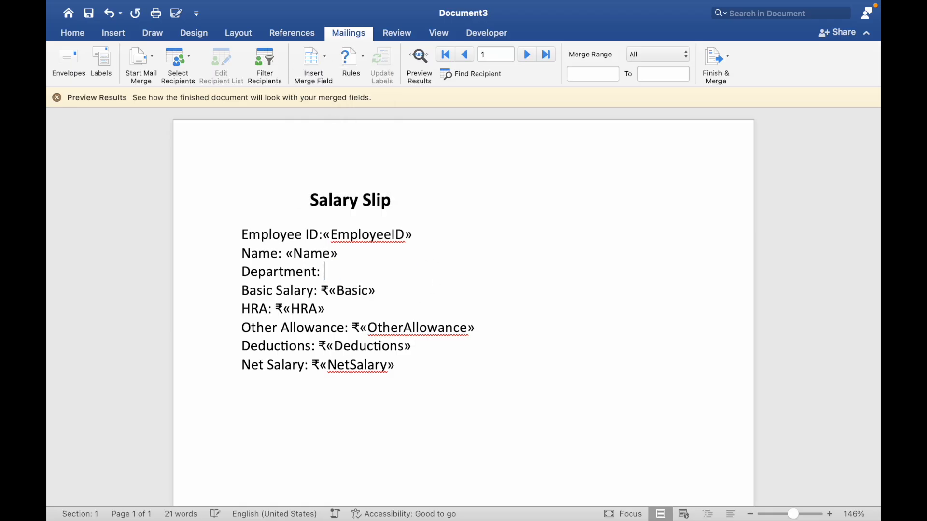
pyautogui.click(319, 64)
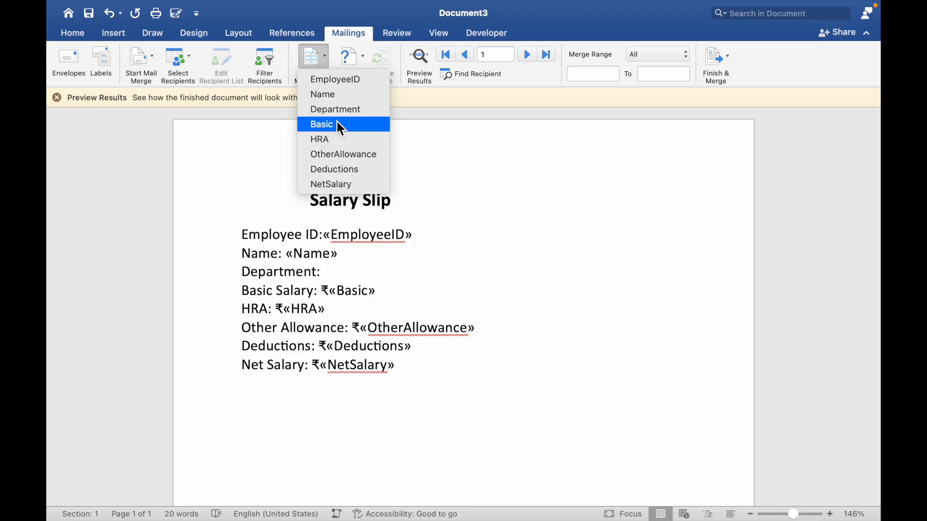
pyautogui.click(341, 111)
# Replace the Basic Salary placeholder with the Basic merge field, keeping the ₹ sign in front
pyautogui.moveTo(381, 291); pyautogui.dragTo(330, 292)
pyautogui.press('BackSpace')
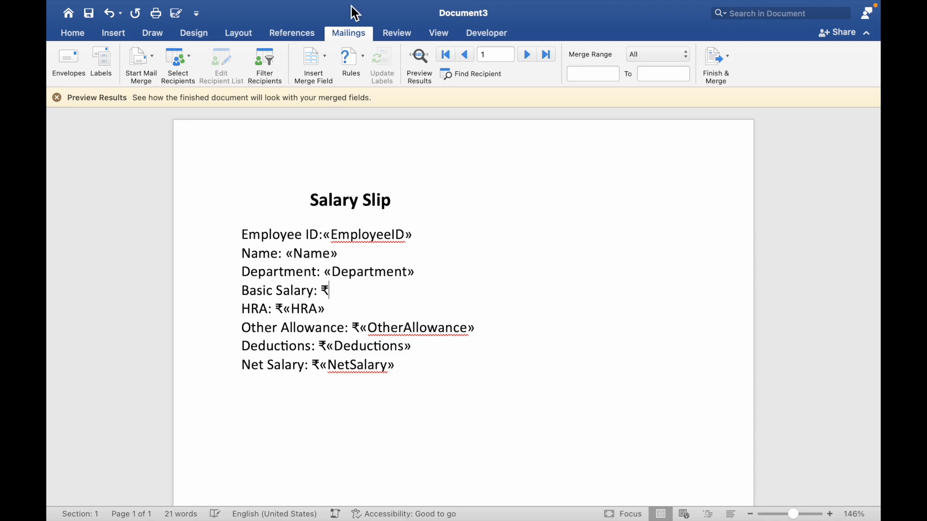
pyautogui.click(322, 56)
pyautogui.click(330, 125)
# Replace the placeholder text on the HRA line with the HRA merge field after the ₹ sign
pyautogui.moveTo(329, 313); pyautogui.dragTo(284, 325)
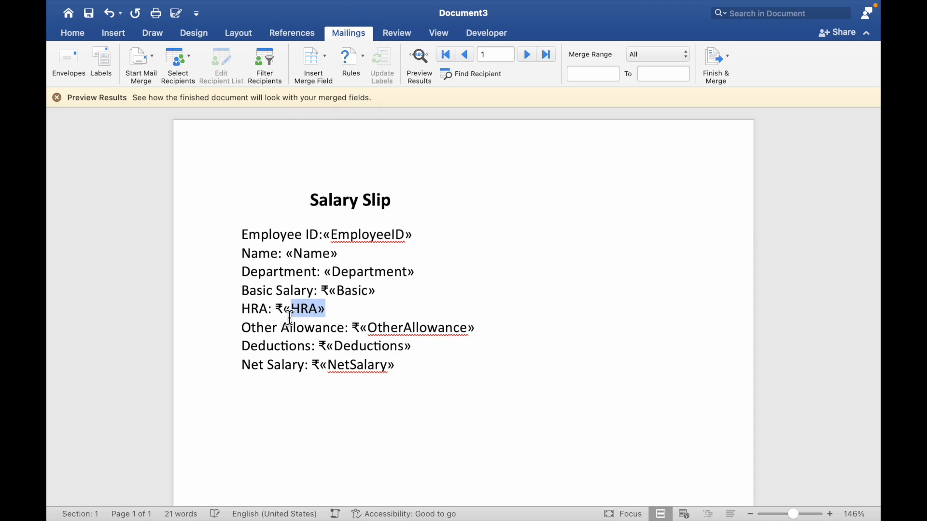
pyautogui.press('BackSpace')
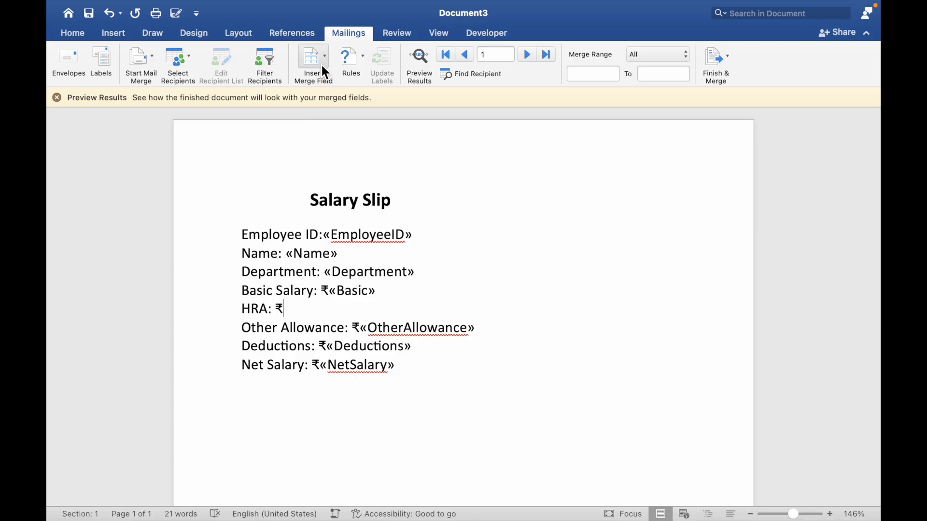
pyautogui.click(322, 58)
pyautogui.click(330, 140)
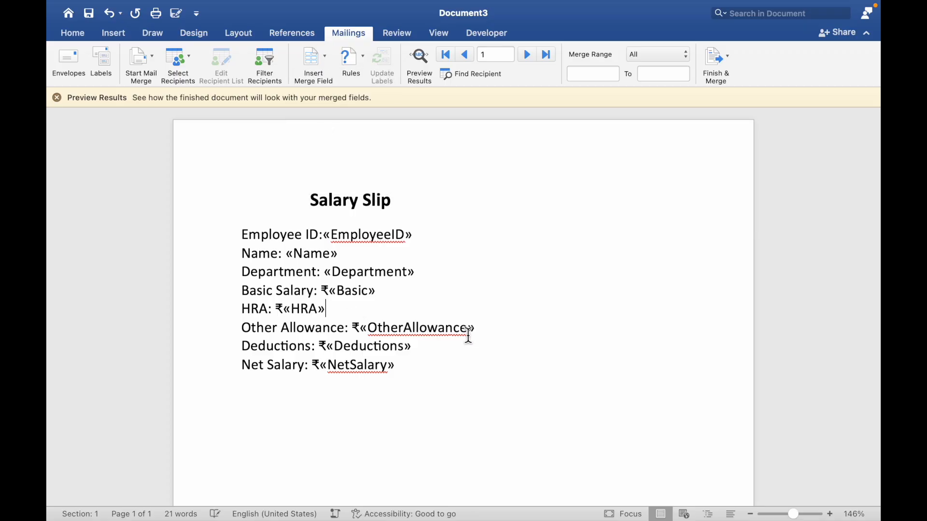
# Replace the Other Allowance placeholder with the OtherAllowance merge field after the ₹ sign
pyautogui.moveTo(480, 333); pyautogui.dragTo(403, 337)
pyautogui.press('BackSpace')
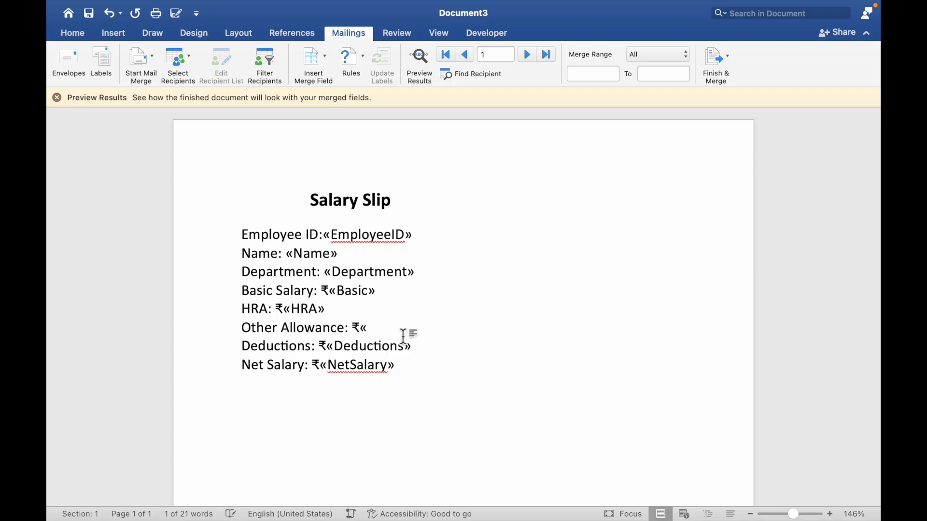
pyautogui.press('BackSpace')
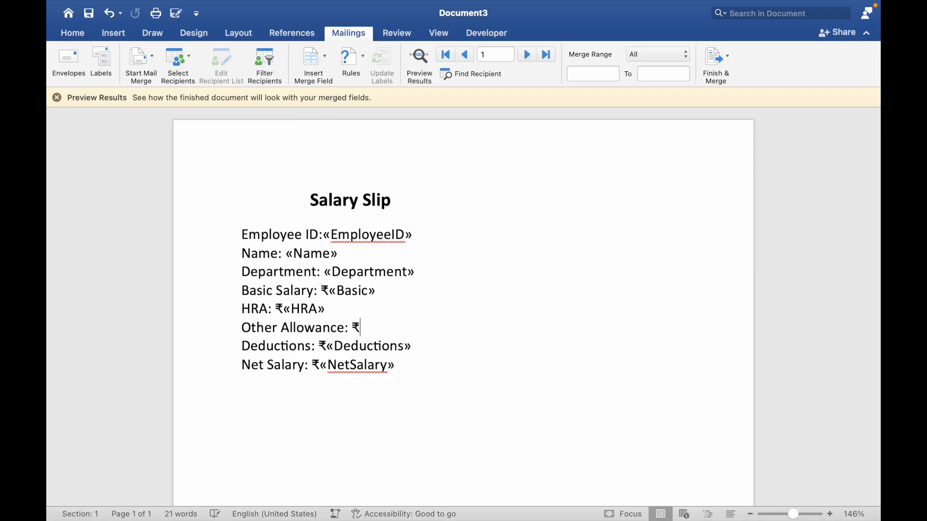
pyautogui.click(328, 59)
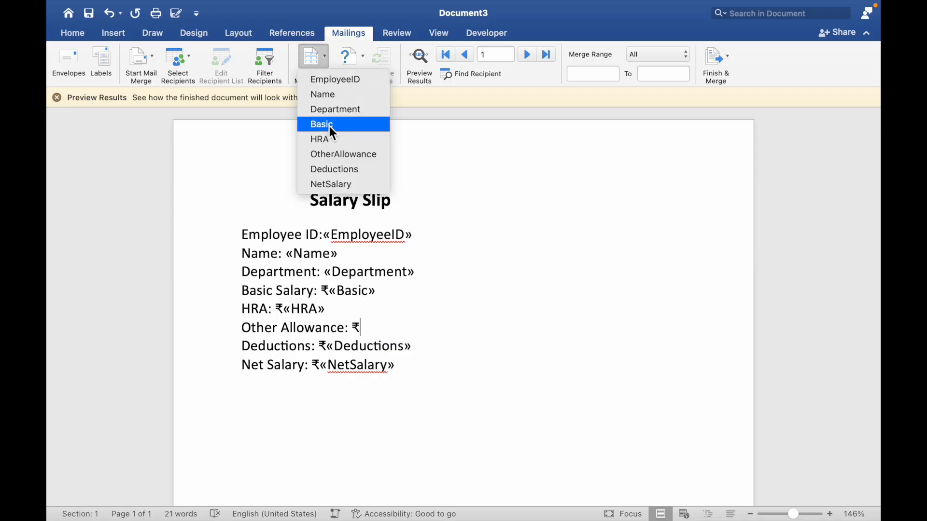
pyautogui.click(338, 154)
# Replace the placeholder text on the Deductions line with the Deductions merge field after the ₹ sign
pyautogui.moveTo(426, 353); pyautogui.dragTo(363, 347)
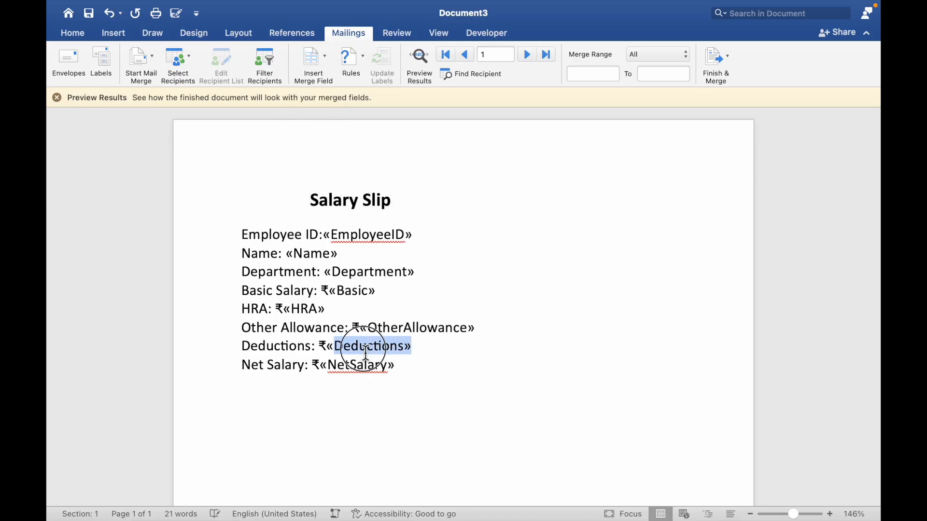
pyautogui.press('BackSpace')
# Replace the Net Salary placeholder with the NetSalary merge field after the ₹ sign
pyautogui.press('BackSpace')
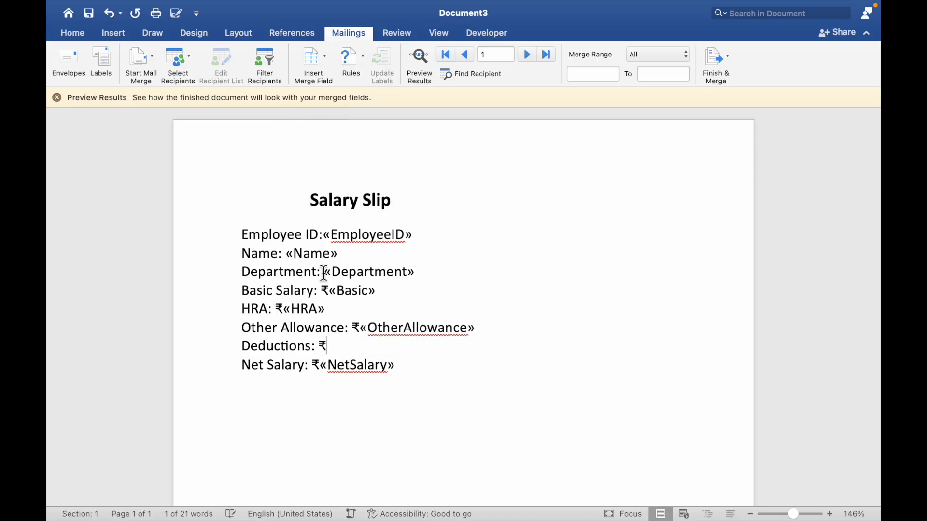
pyautogui.click(326, 64)
pyautogui.click(344, 169)
pyautogui.moveTo(404, 372); pyautogui.dragTo(332, 372)
pyautogui.press('BackSpace')
pyautogui.press('BackSpace')
pyautogui.click(327, 73)
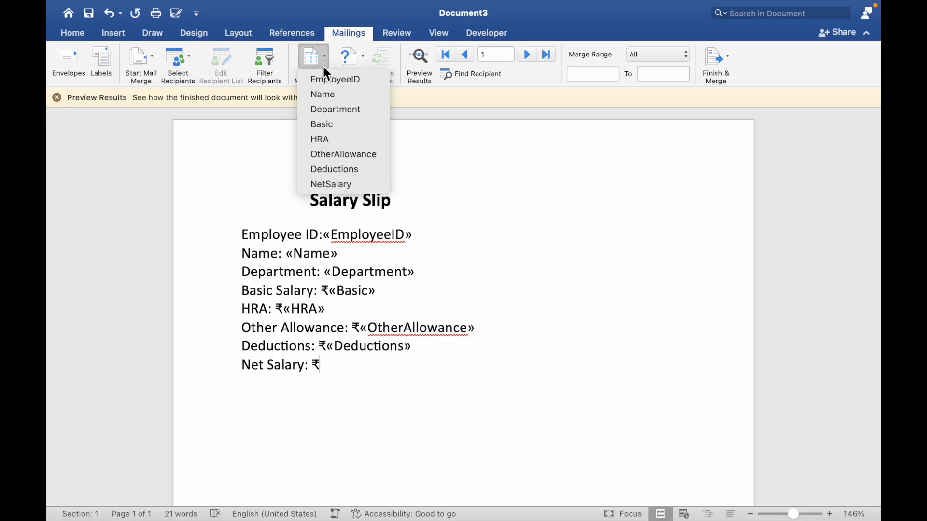
pyautogui.click(335, 186)
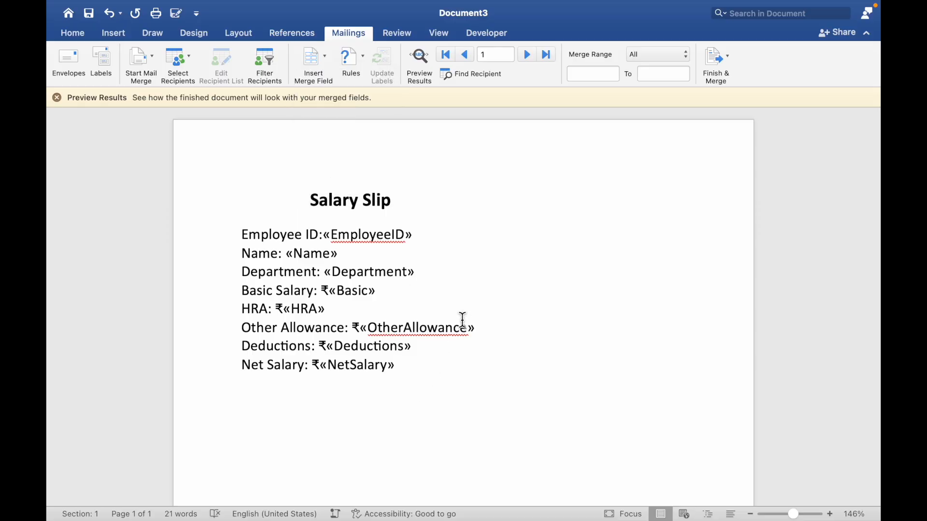
# Preview the merged salary slips record by record from the first to the ninth, and turn the preview off
pyautogui.click(420, 60)
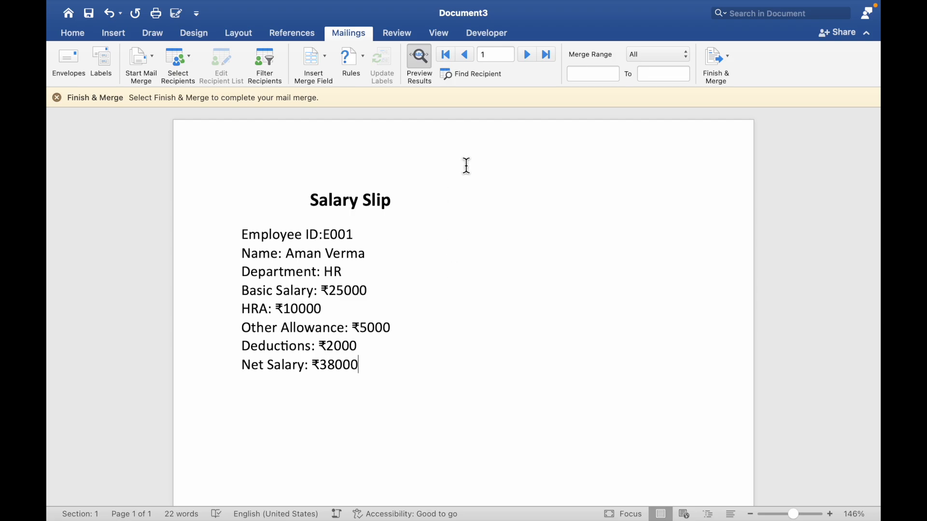
pyautogui.click(531, 55)
pyautogui.click(531, 55)
pyautogui.click(531, 56)
pyautogui.click(531, 55)
pyautogui.click(531, 56)
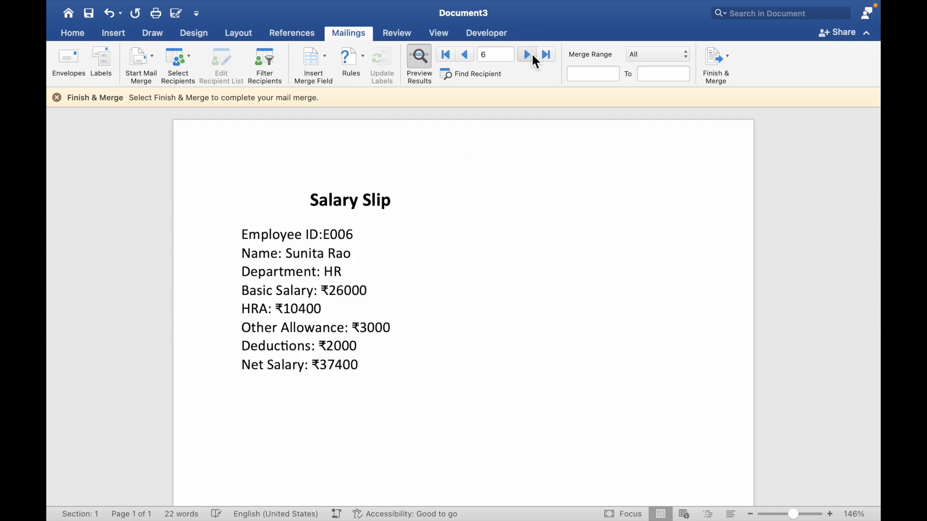
pyautogui.click(531, 55)
pyautogui.click(531, 55)
pyautogui.click(531, 55)
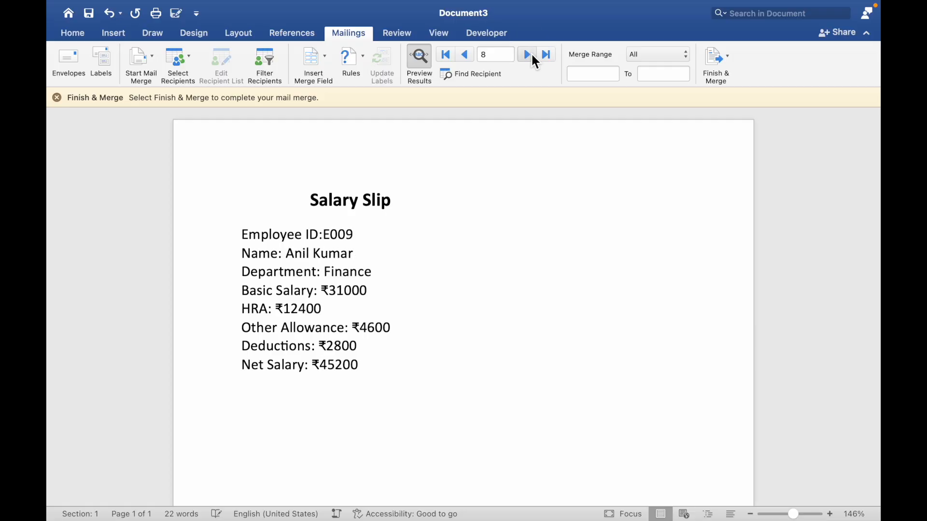
pyautogui.click(420, 66)
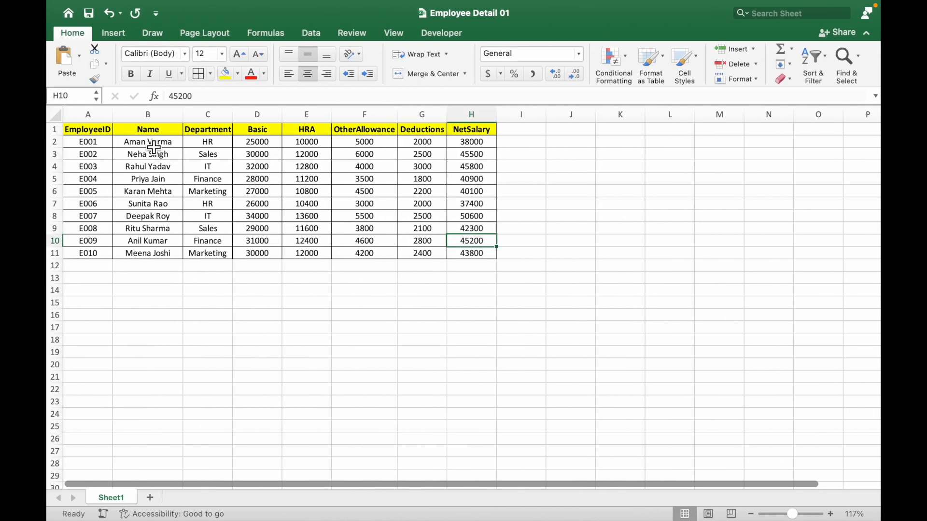
pyautogui.click(153, 145)
pyautogui.moveTo(153, 145); pyautogui.dragTo(148, 191)
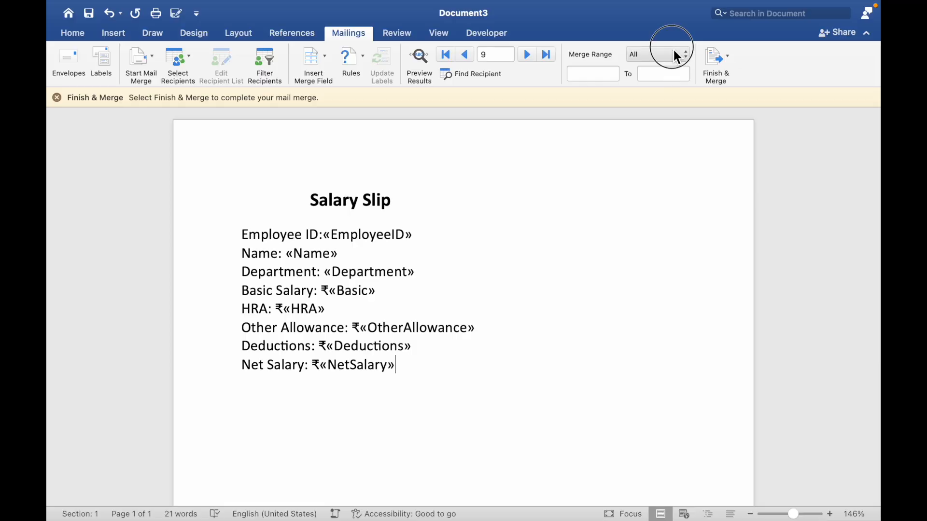
# Set the merge range to Custom, from record 1 to record 5
pyautogui.click(674, 58)
pyautogui.click(664, 89)
pyautogui.click(606, 77)
pyautogui.click(674, 76)
pyautogui.write('5')
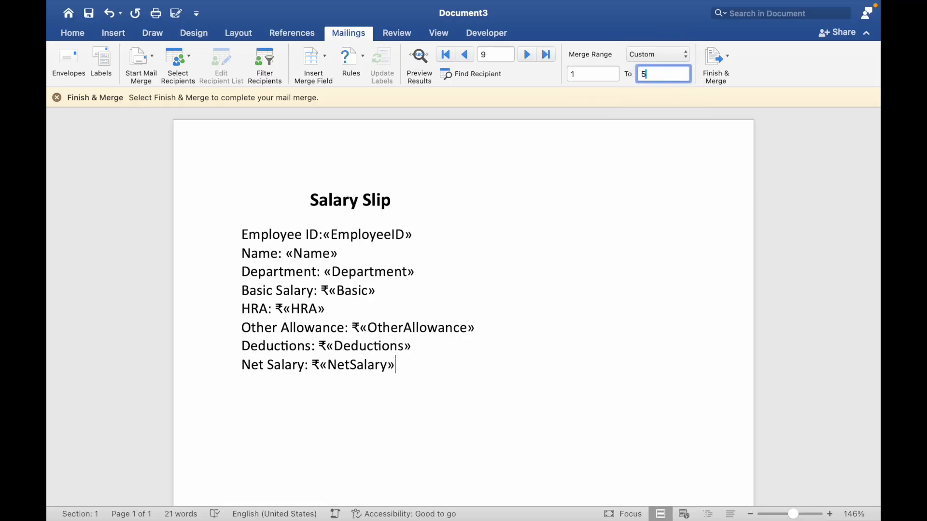
# Set the merge range to All and finish the merge as individual editable documents
pyautogui.click(679, 59)
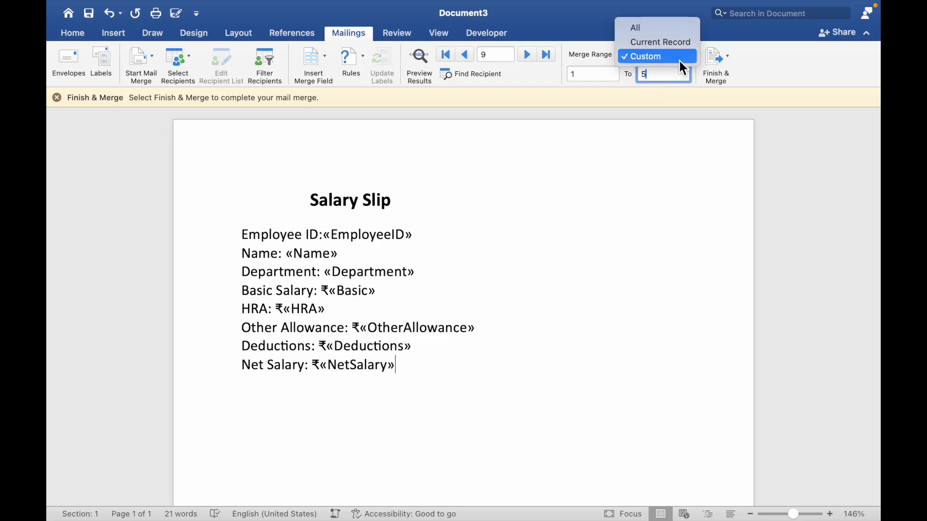
pyautogui.click(671, 31)
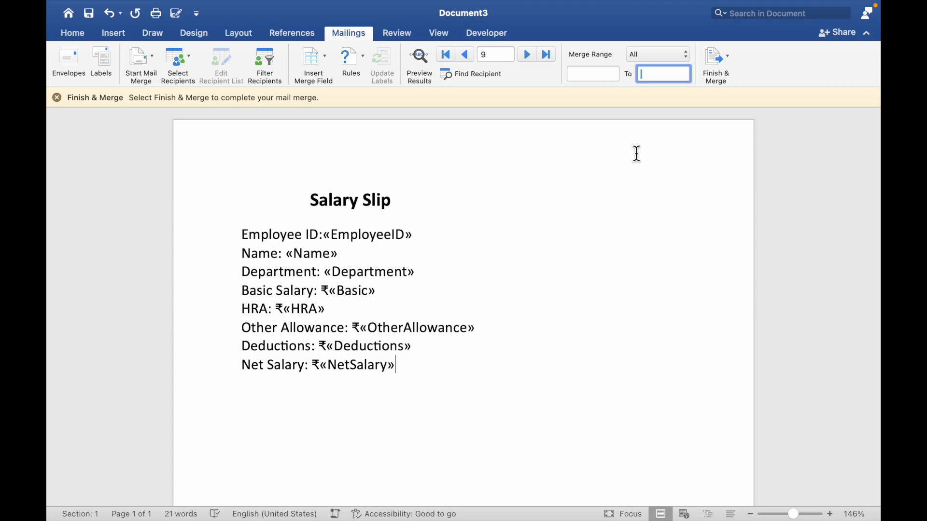
pyautogui.click(730, 71)
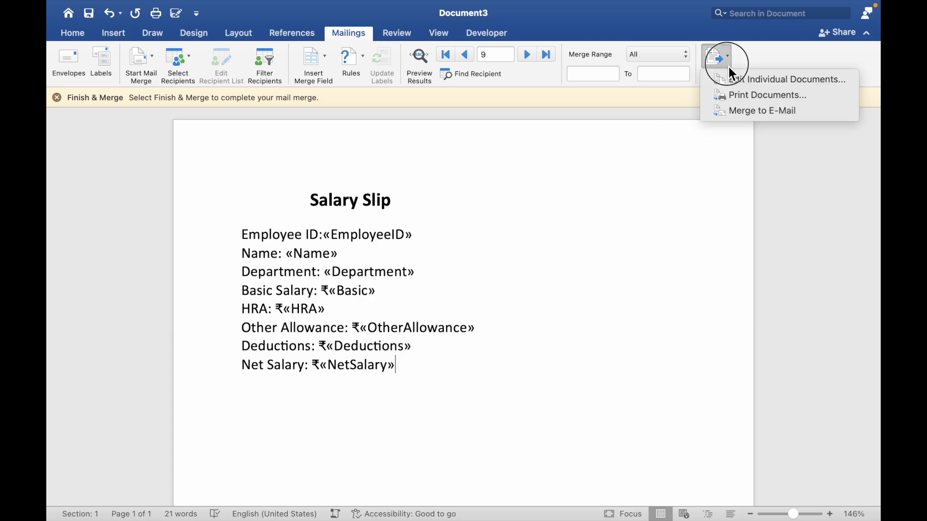
pyautogui.click(770, 83)
# Review the merged letters document, checking the salary slip details on each employee's page
pyautogui.scroll(-15, 518, 318)
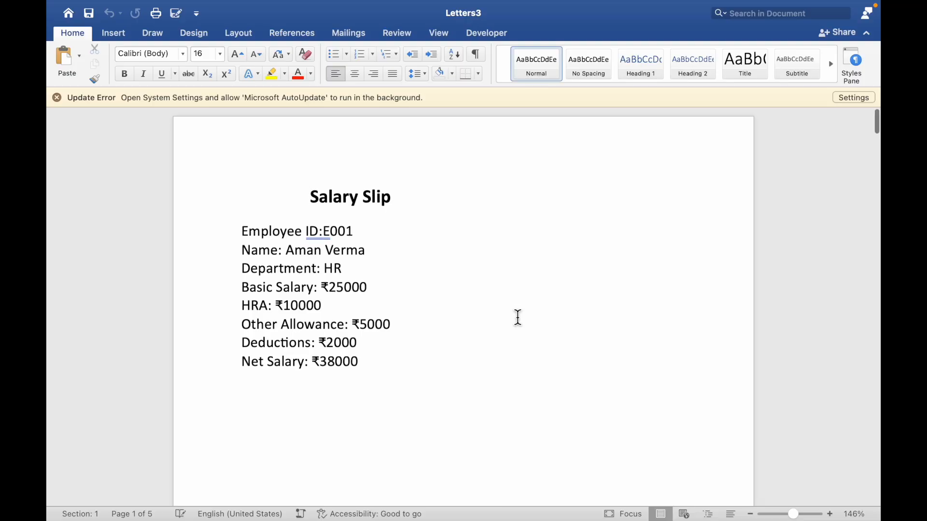
pyautogui.scroll(-15, 518, 317)
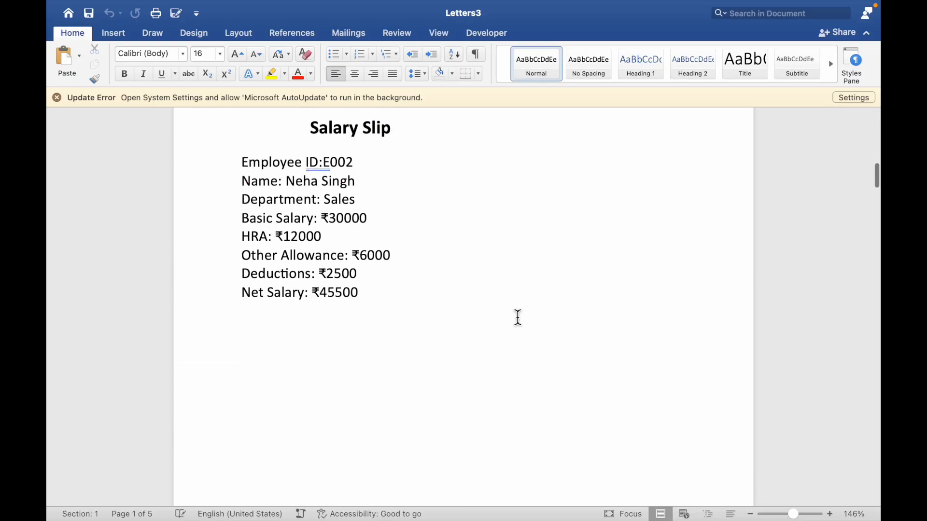
pyautogui.scroll(-15, 518, 318)
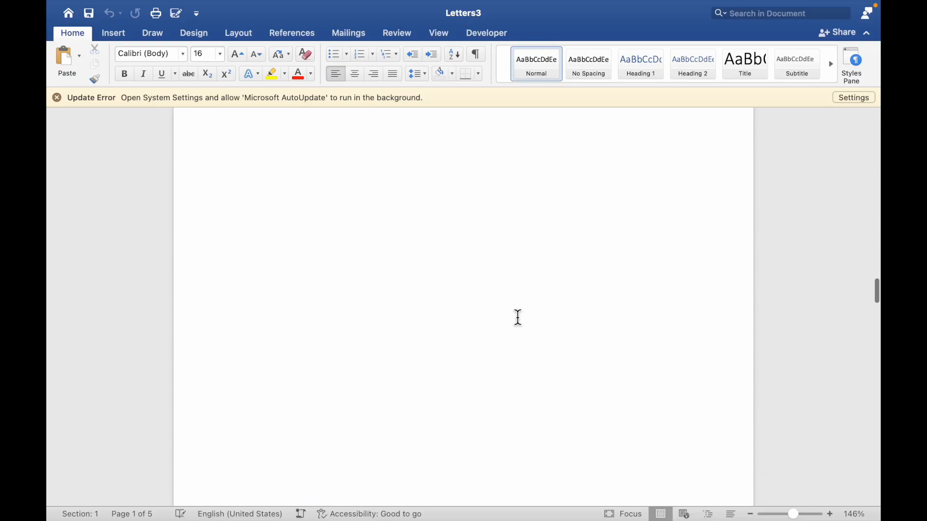
pyautogui.scroll(-15, 518, 318)
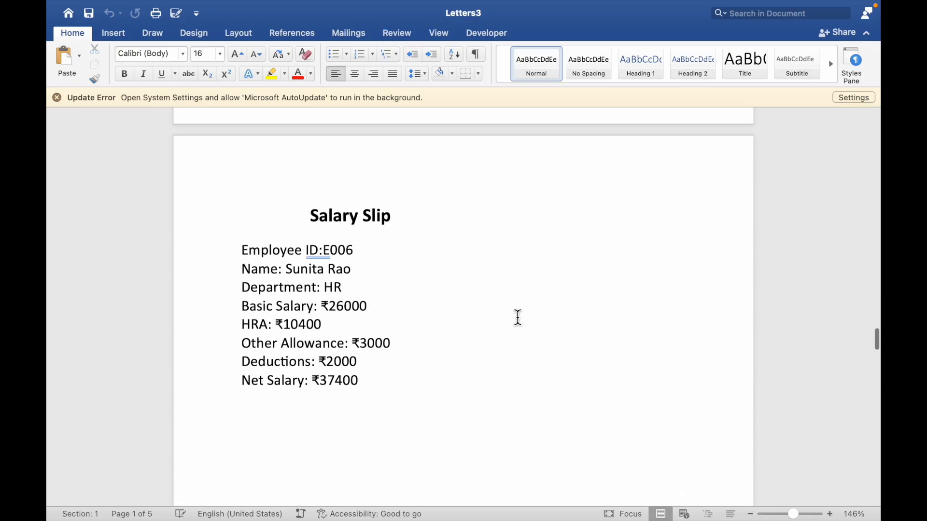
pyautogui.scroll(-15, 518, 318)
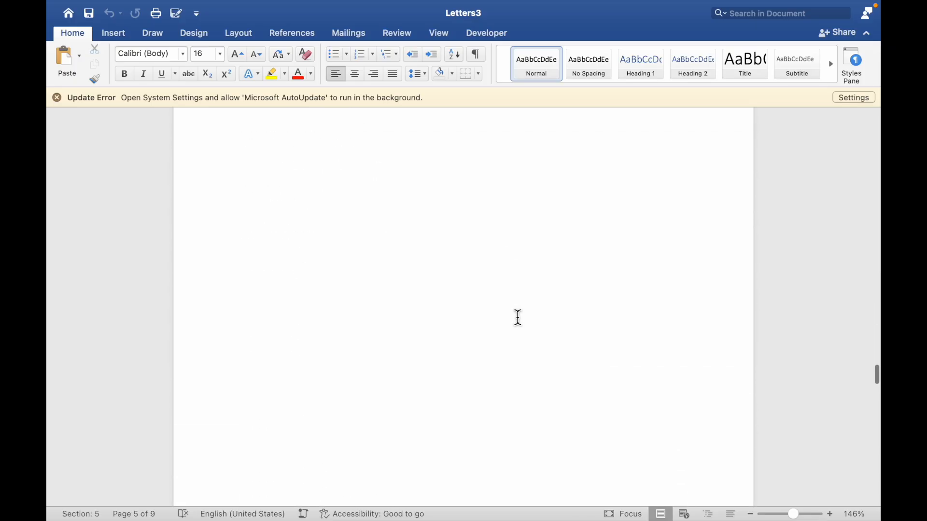
pyautogui.scroll(-12, 518, 317)
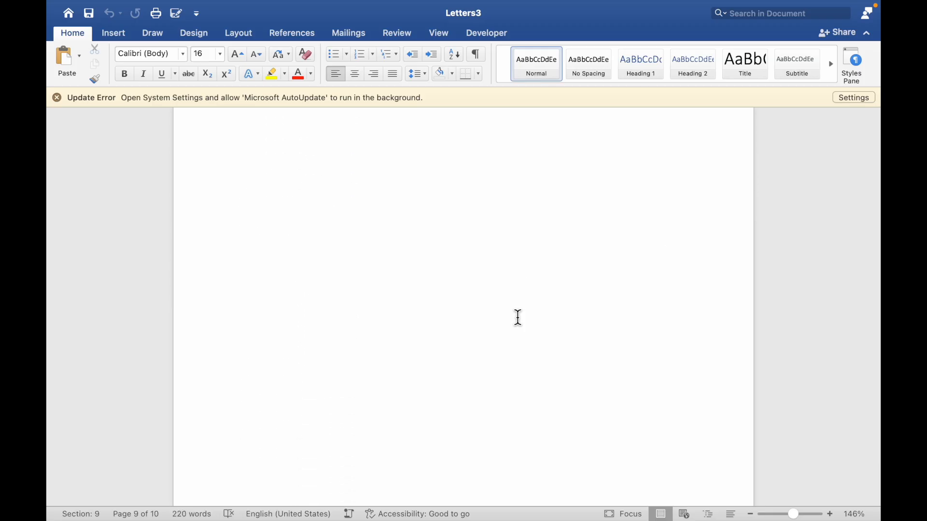
pyautogui.scroll(15, 518, 318)
pyautogui.scroll(5, 518, 317)
pyautogui.scroll(10, 518, 318)
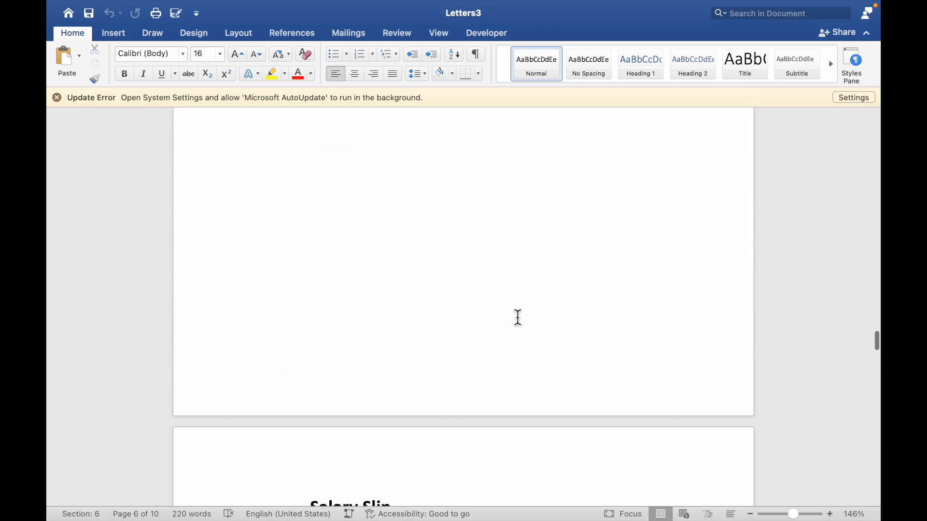
pyautogui.scroll(-15, 518, 318)
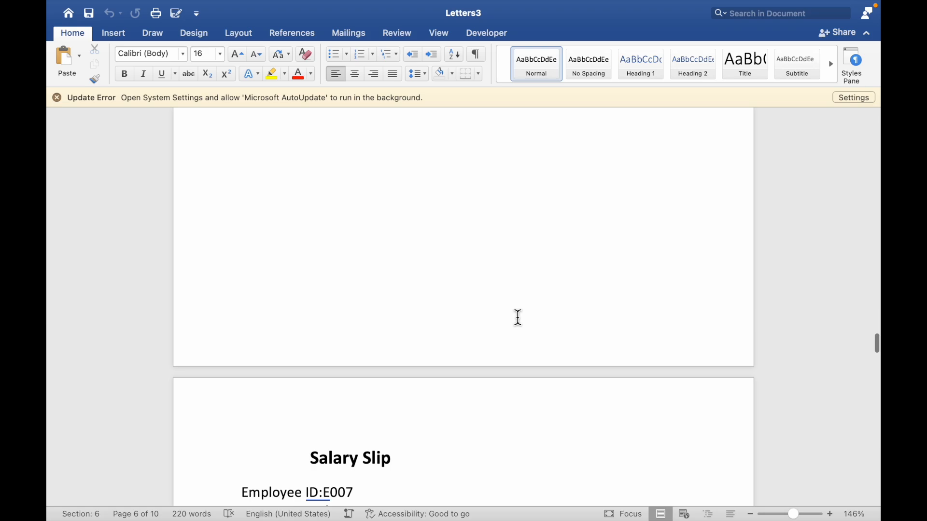
pyautogui.scroll(-12, 518, 317)
pyautogui.scroll(4, 518, 317)
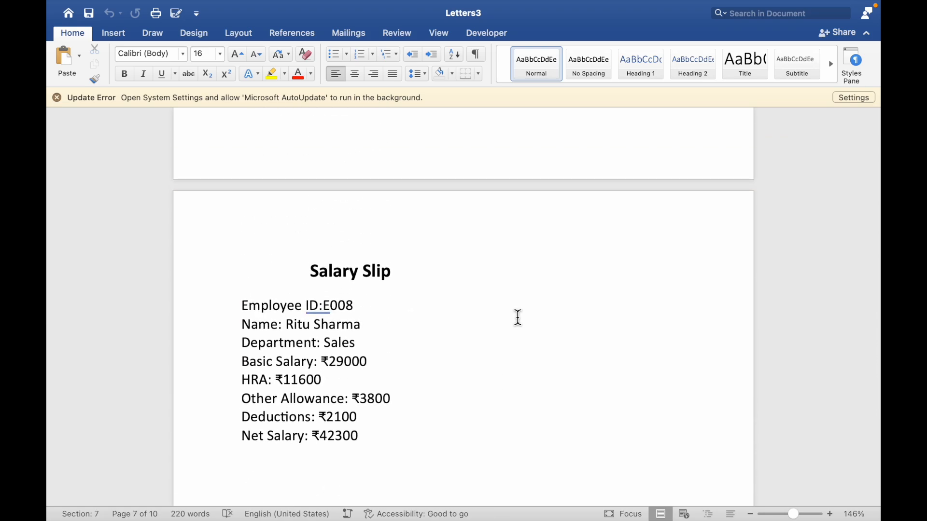